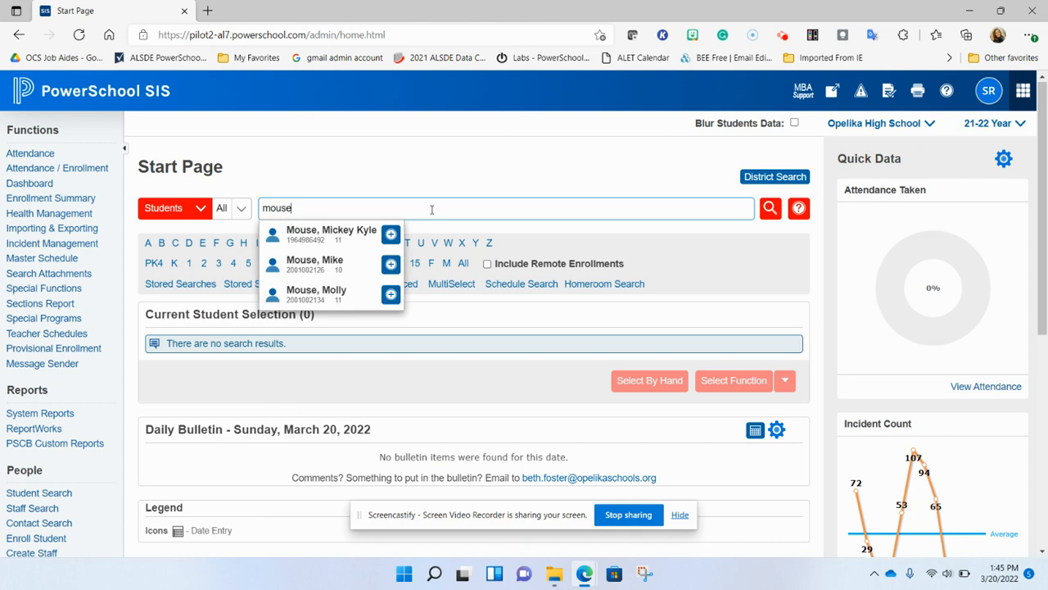
Add all three students suggested by the search to the current student selection
left_click(392, 236)
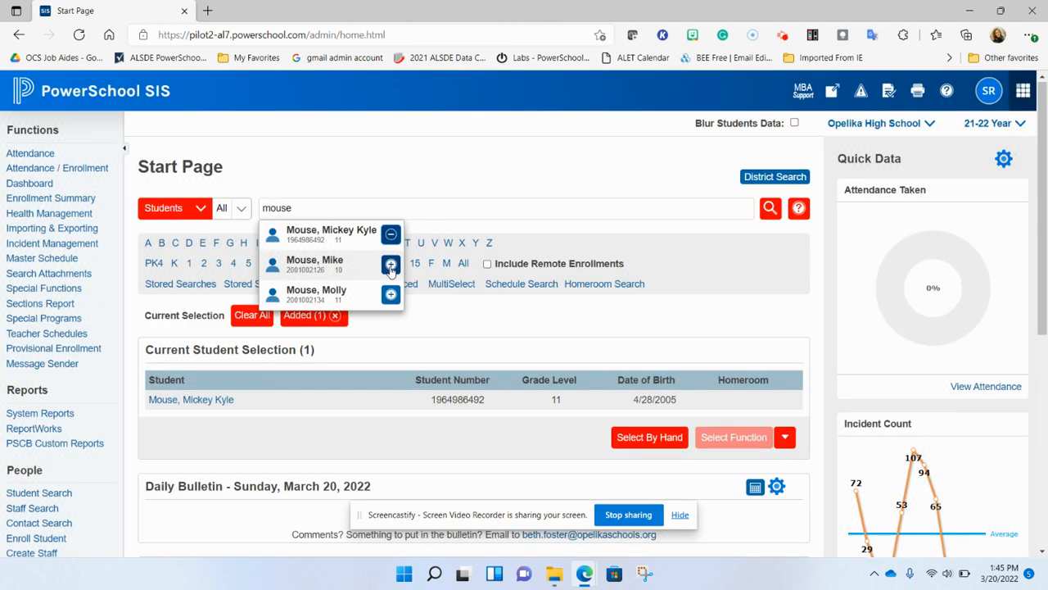
left_click(391, 264)
left_click(392, 295)
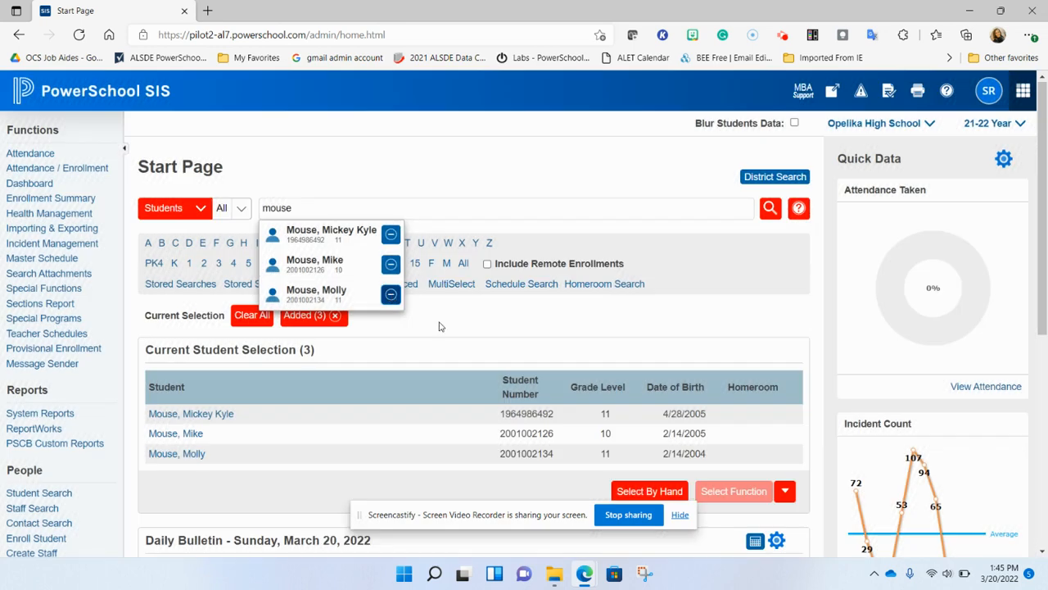
left_click(441, 327)
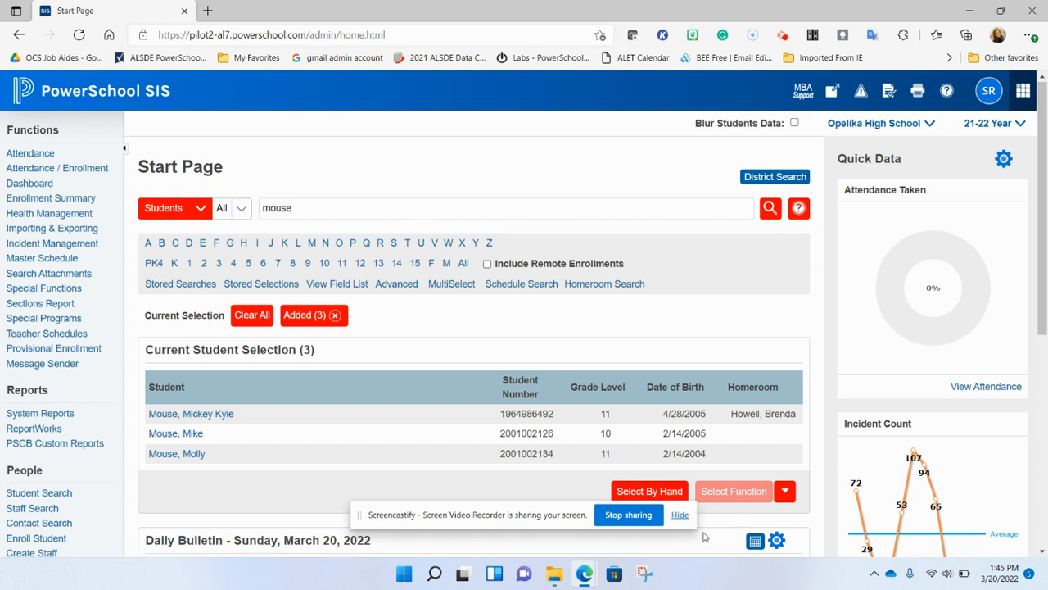
Open the Health Screenings and Physicals group function for the selected students
left_click(679, 516)
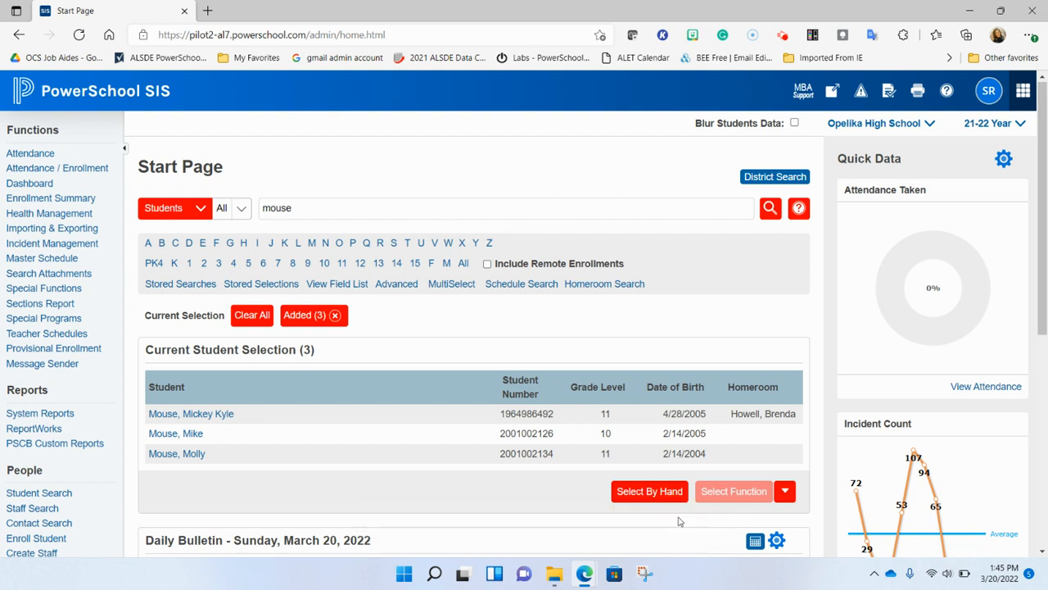
left_click(789, 494)
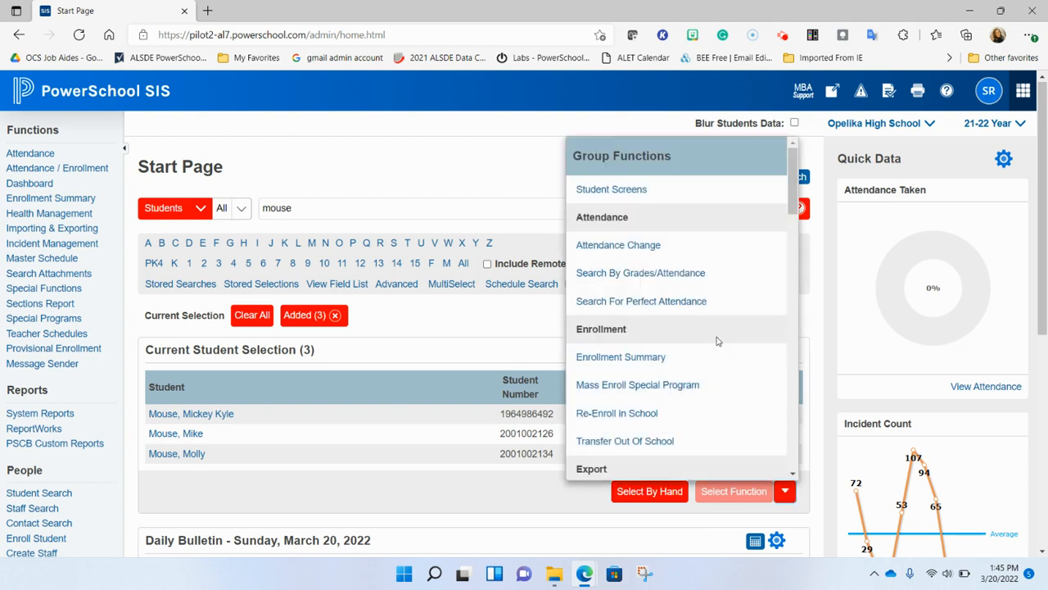
scroll(717, 341, "down", 3)
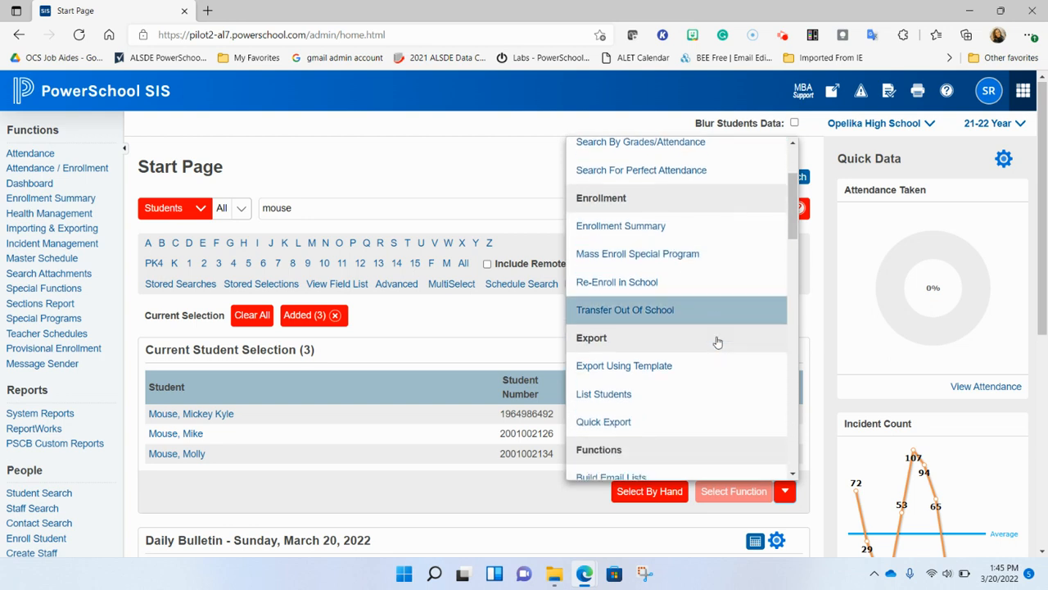
scroll(716, 341, "down", 5)
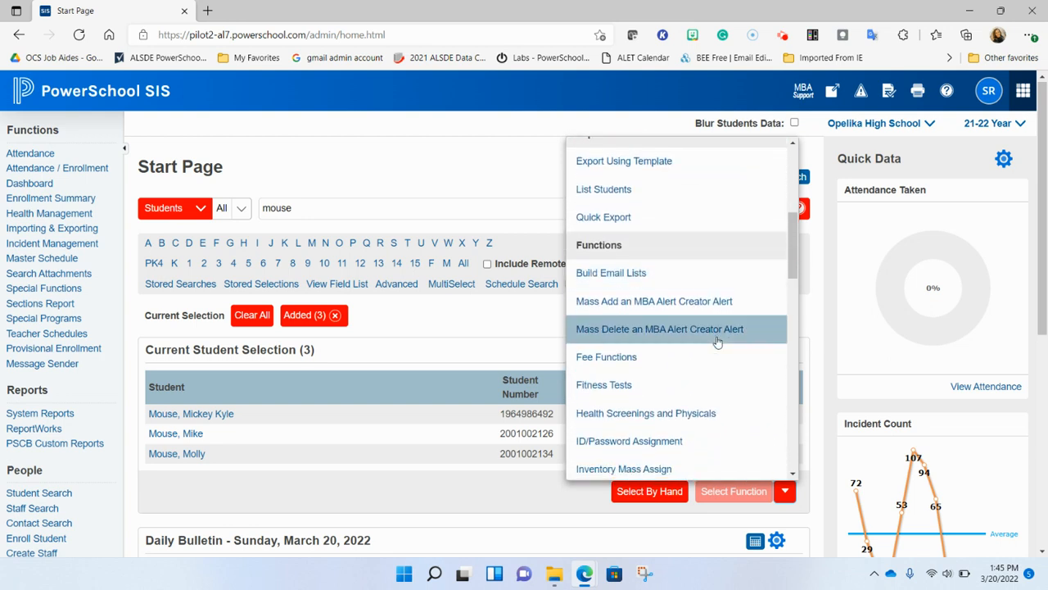
scroll(717, 342, "down", 1)
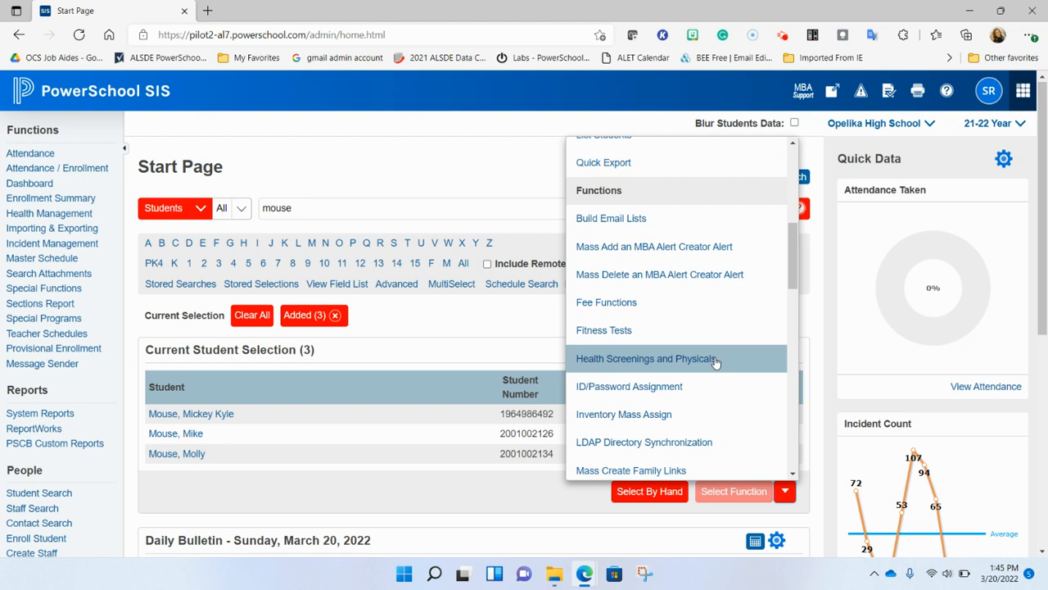
left_click(716, 361)
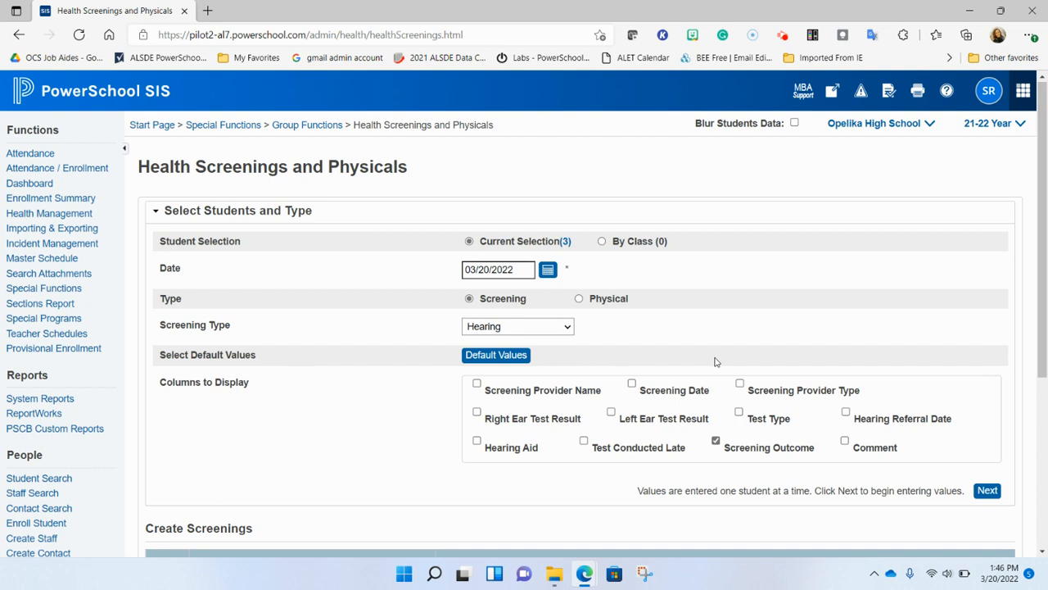
Set the screening date to 3/18/2022 and keep Hearing as the screening type
left_click(547, 270)
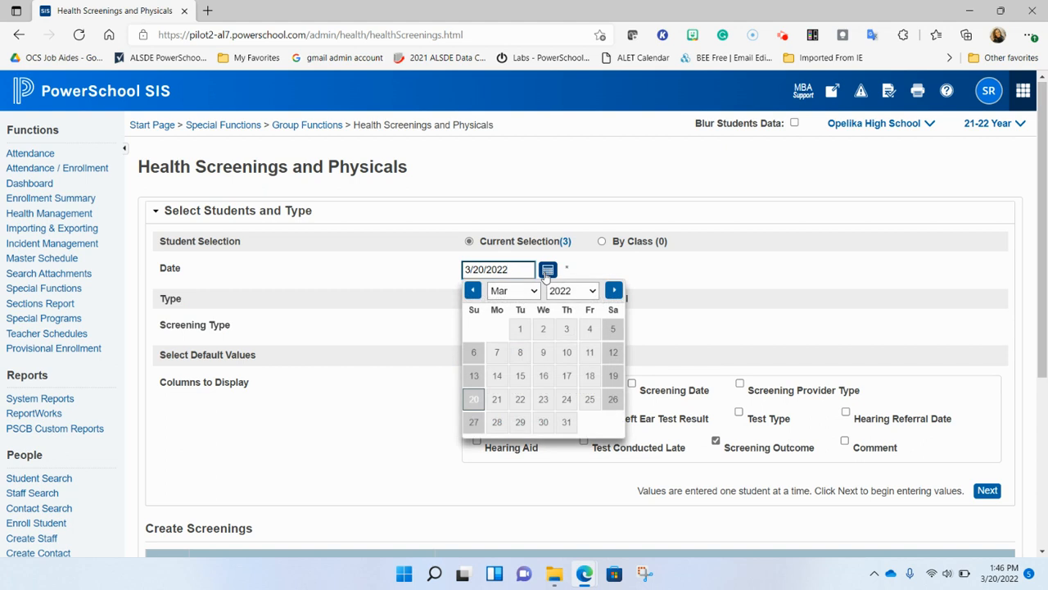
left_click(592, 376)
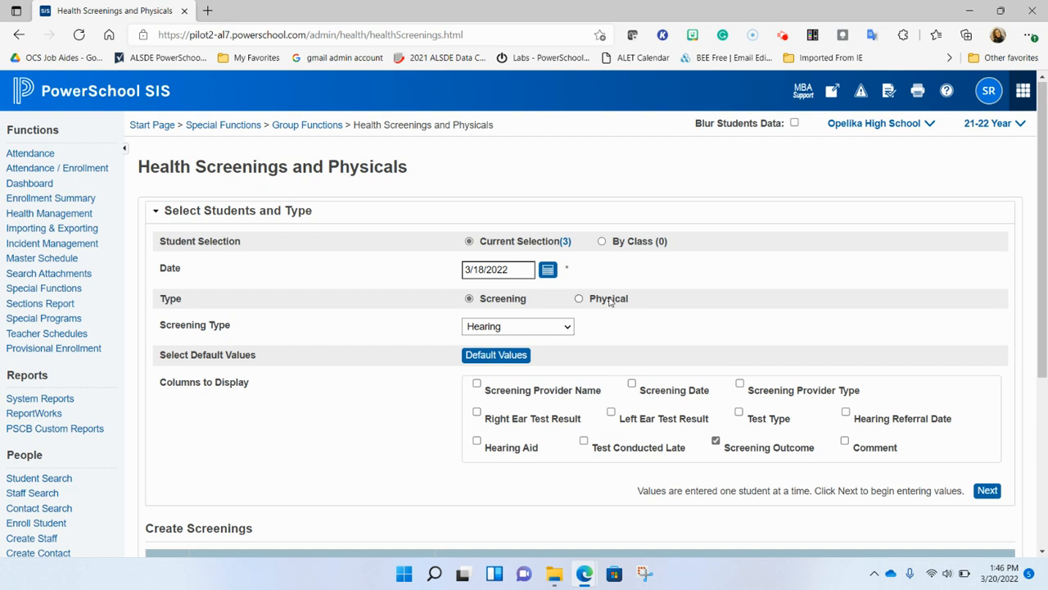
left_click(557, 330)
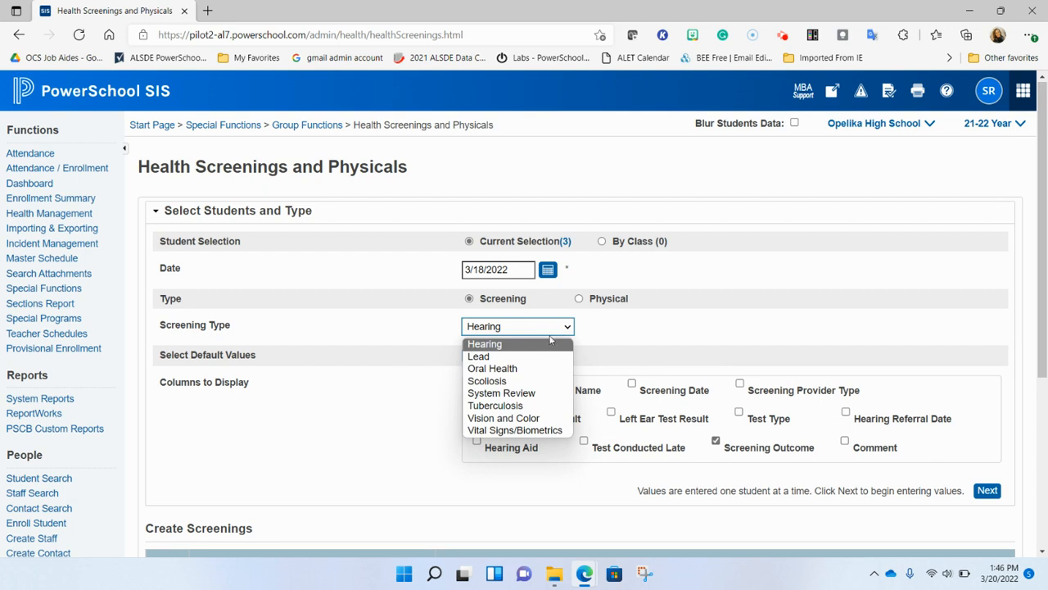
left_click(549, 347)
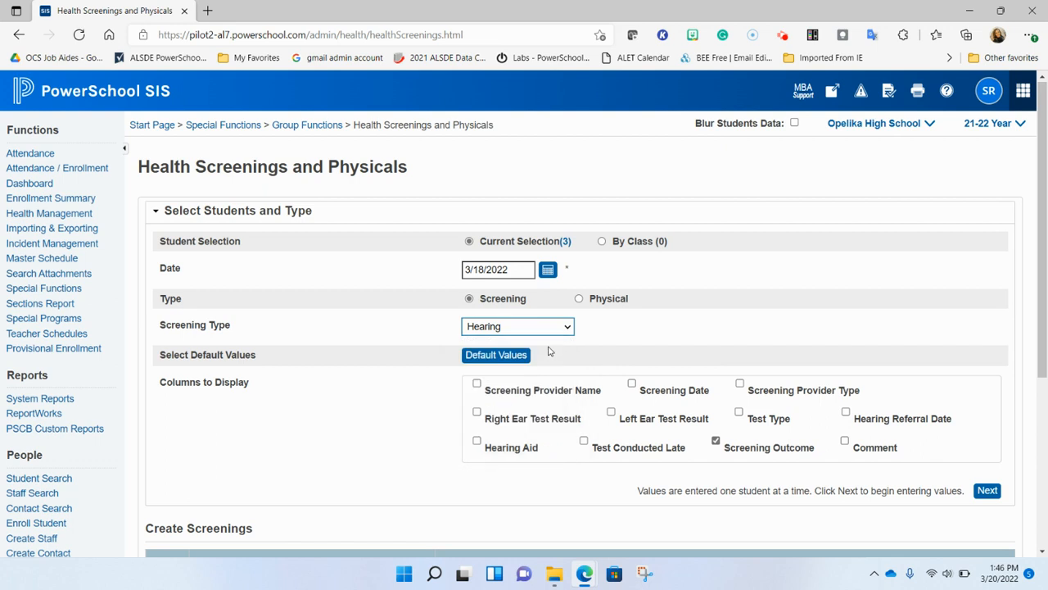
In the hearing default values, correct the capitalization of the screening provider's name and keep School Nurse as the provider type
left_click(514, 361)
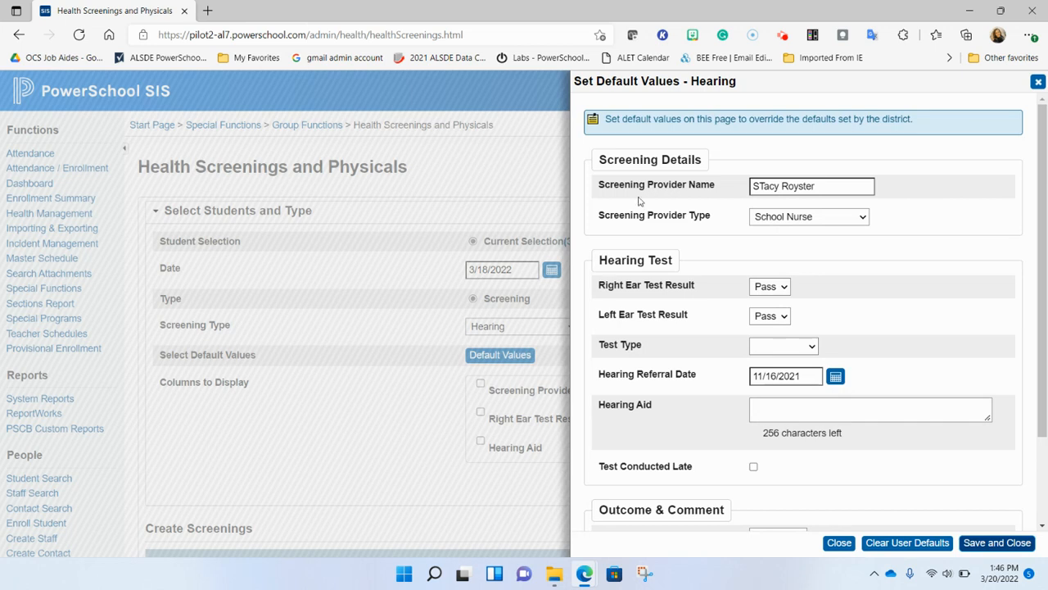
left_click(765, 187)
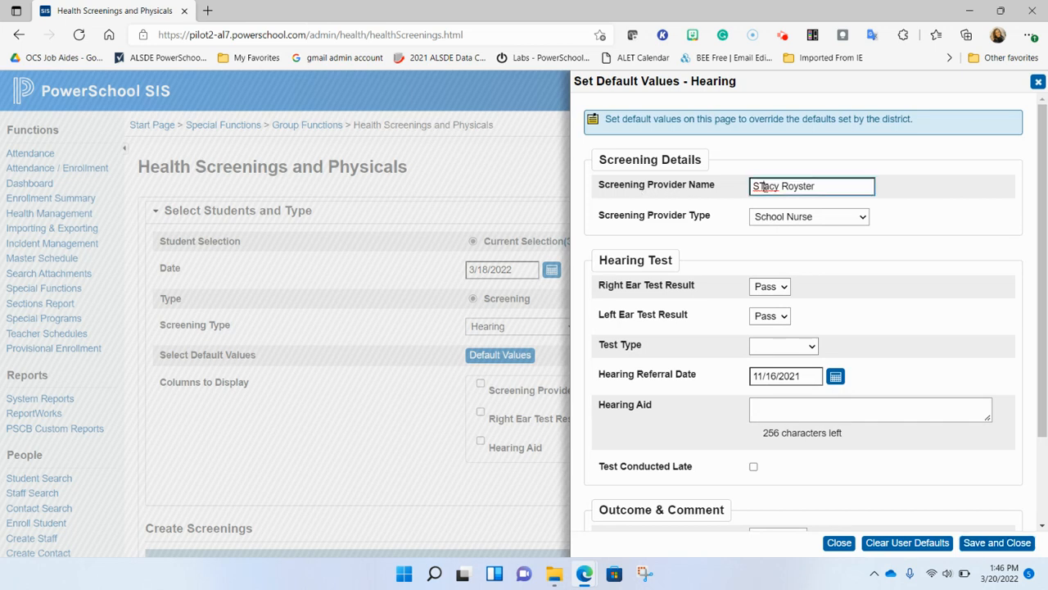
key("BackSpace")
type("t")
left_click(833, 222)
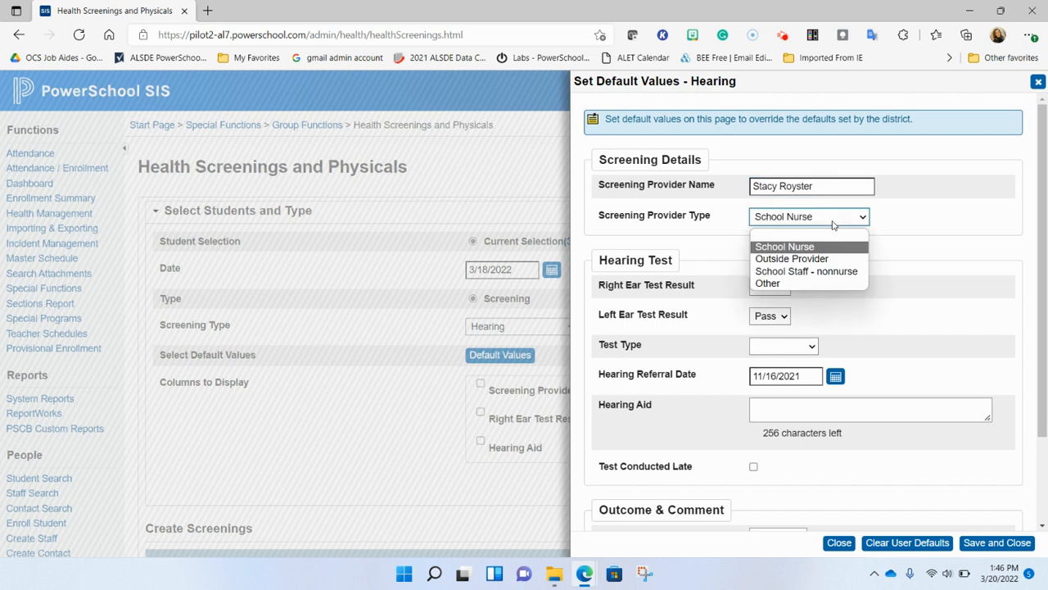
left_click(833, 225)
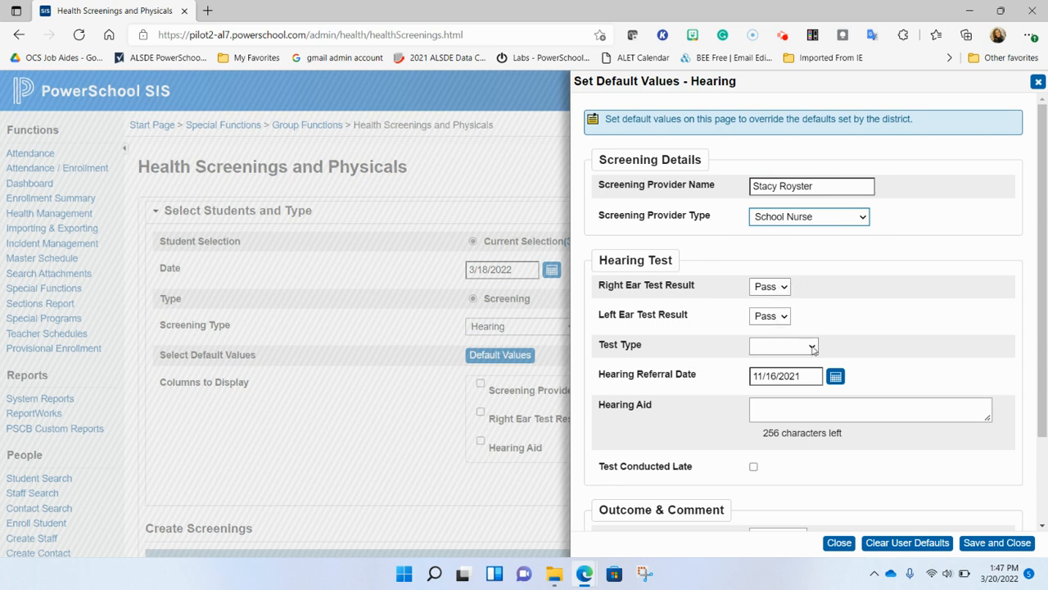
Set the default test type to Audiometer, clear the hearing referral date, and save the default values
left_click(813, 348)
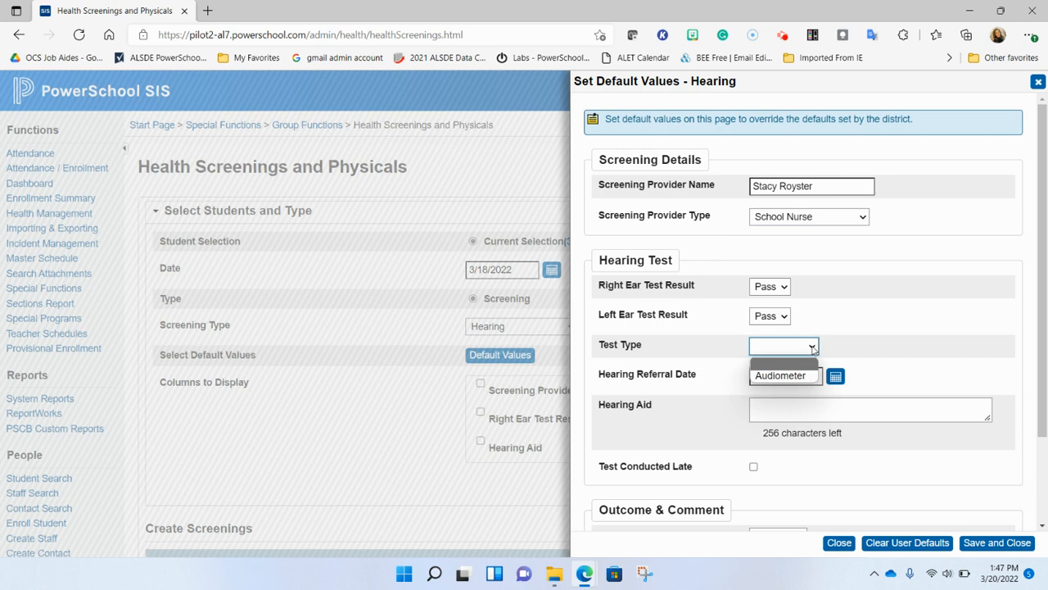
left_click(801, 375)
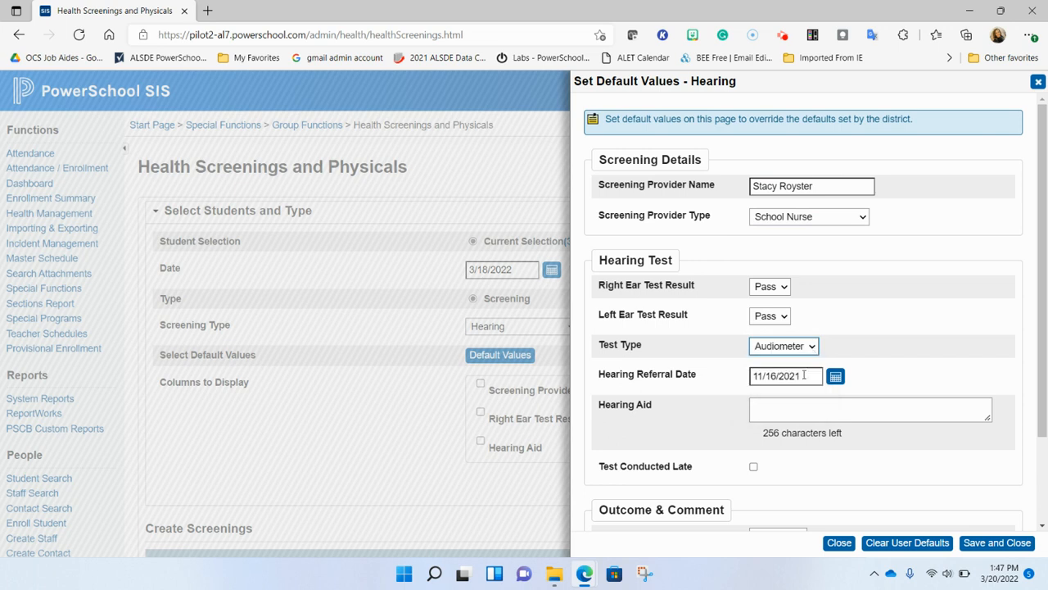
scroll(804, 374, "down", 1)
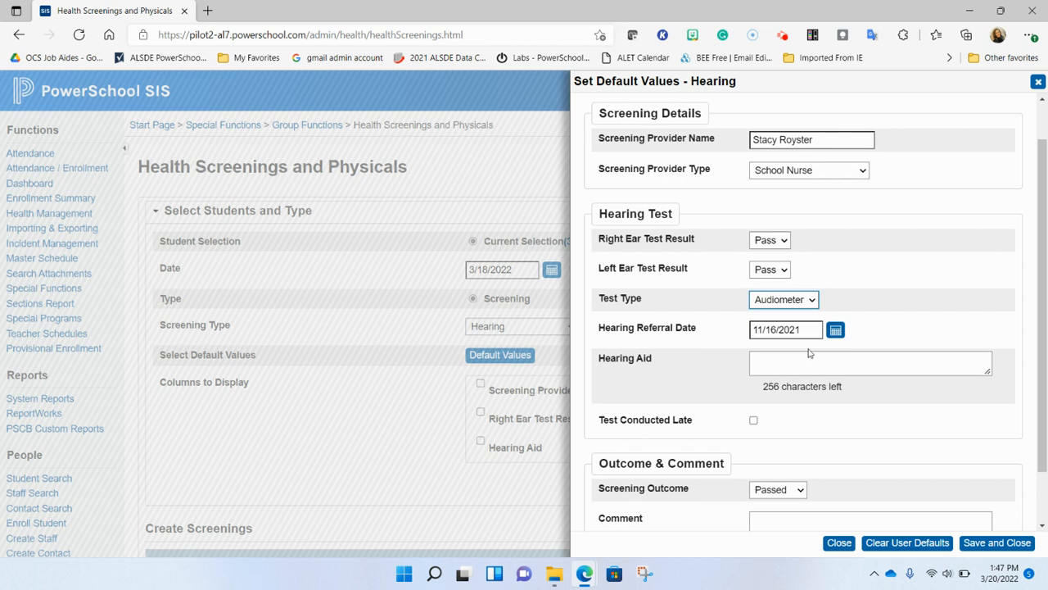
key("Tab")
key("BackSpace")
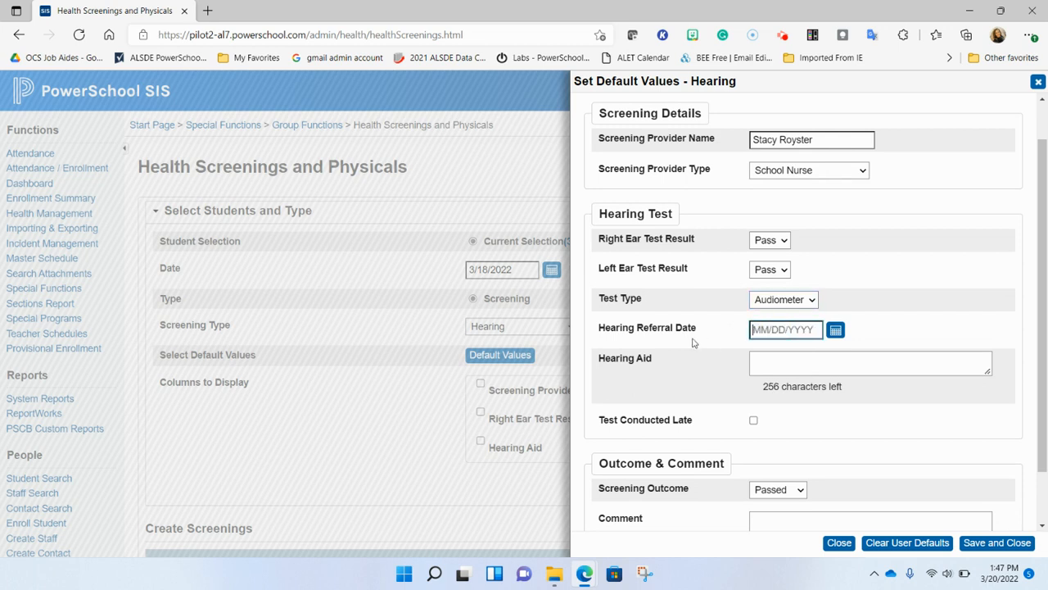
scroll(693, 342, "down", 1)
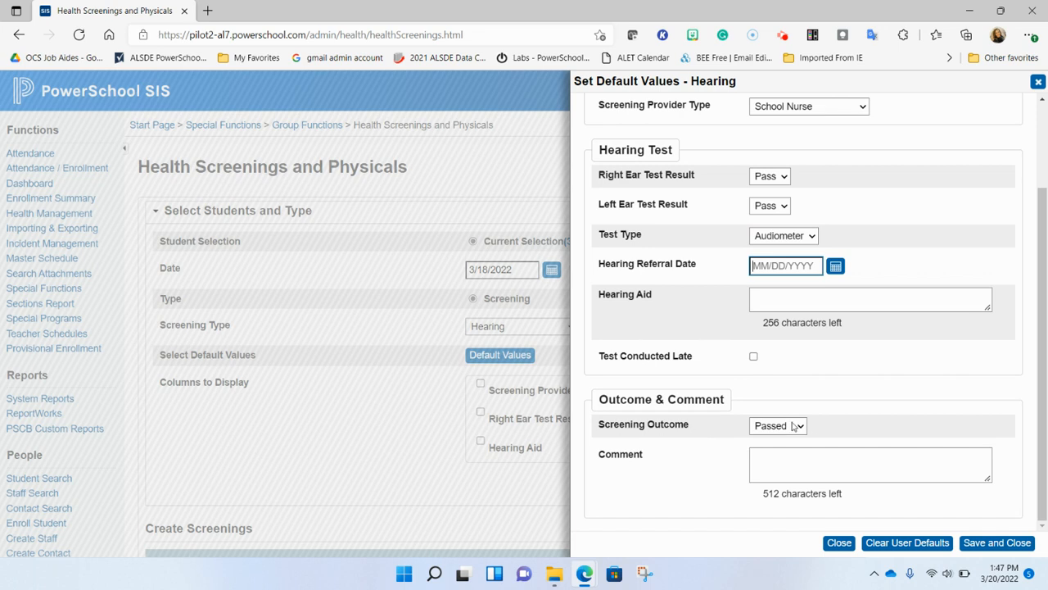
left_click(983, 543)
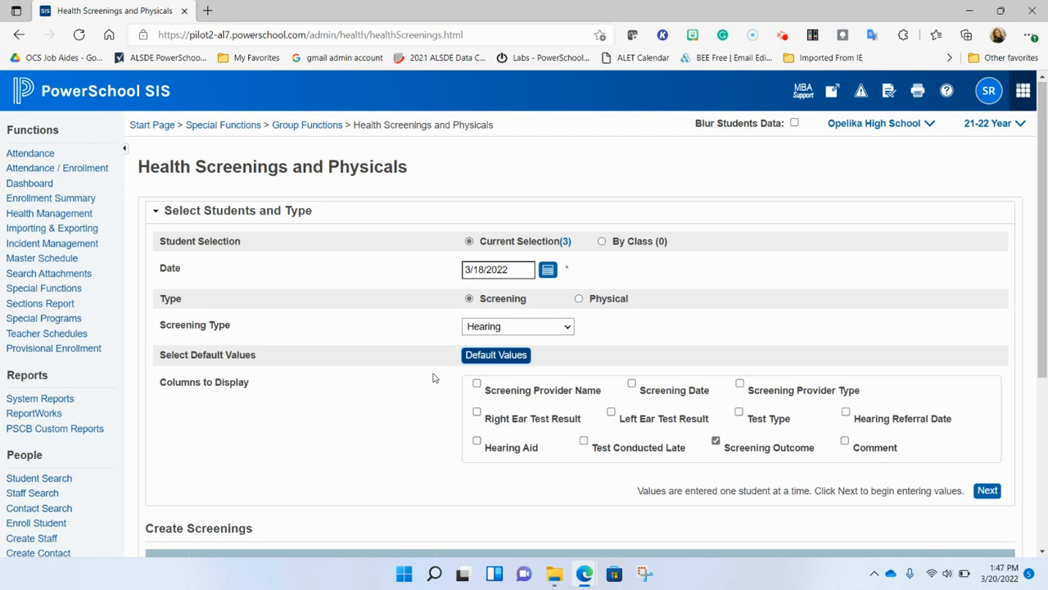
Add the Screening Provider Name, Screening Date, Right Ear and Left Ear Test Result columns and load the students for entry
left_click(476, 383)
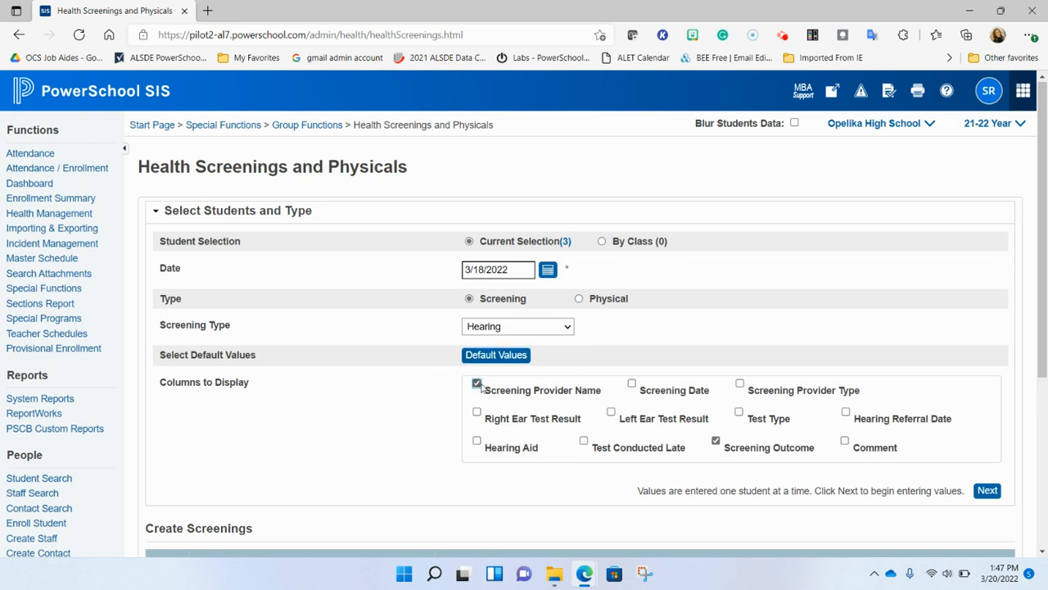
double_click(634, 384)
left_click(633, 383)
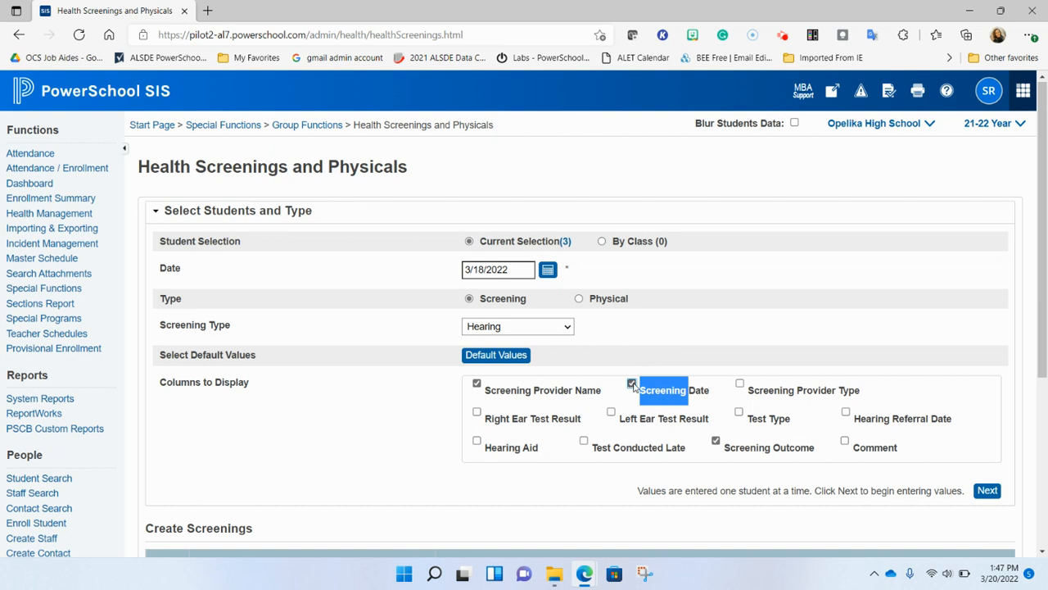
left_click(476, 412)
left_click(611, 412)
scroll(611, 417, "down", 2)
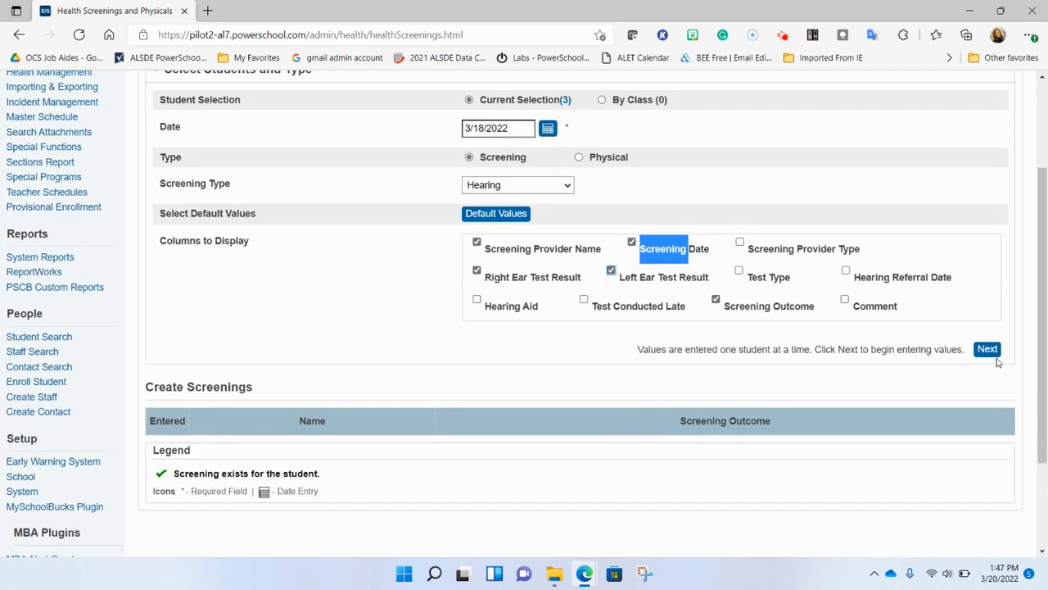
left_click(991, 351)
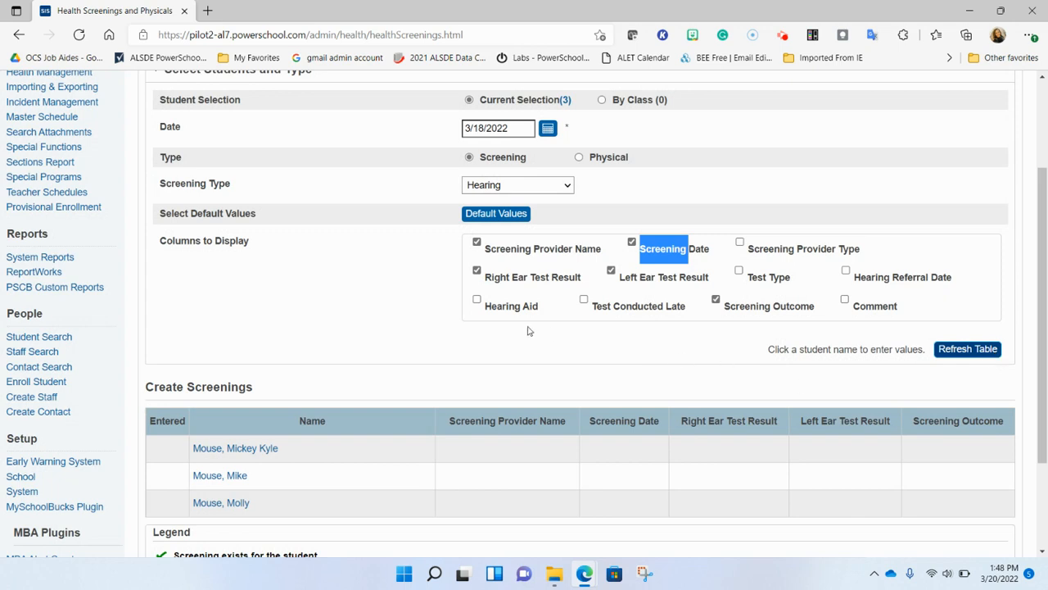
Save the first student's hearing screening with grade level 11 and the second student's with the default values
scroll(529, 330, "down", 1)
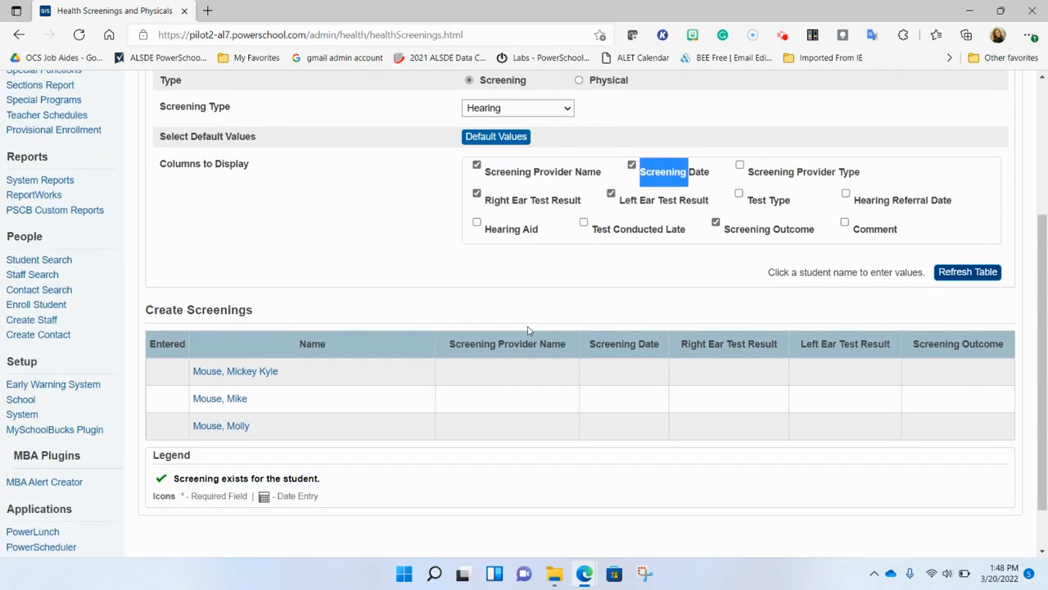
left_click(263, 373)
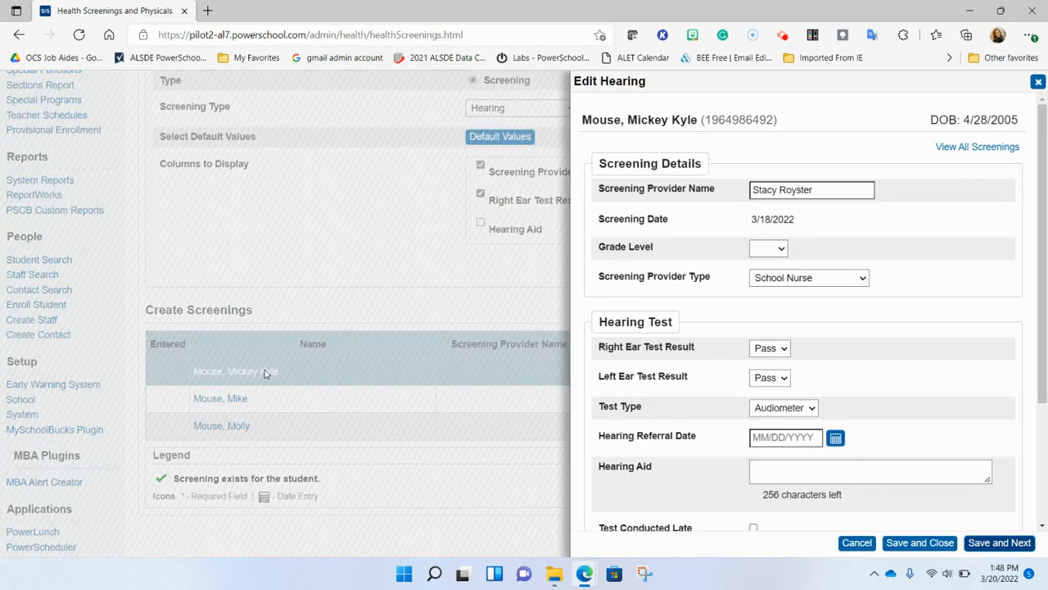
left_click(763, 252)
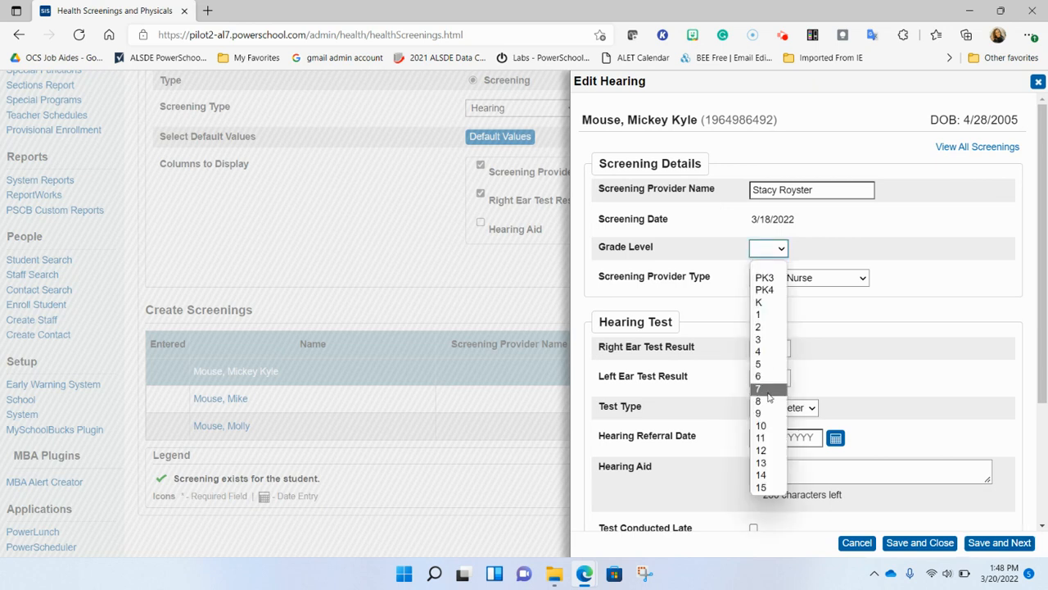
left_click(765, 438)
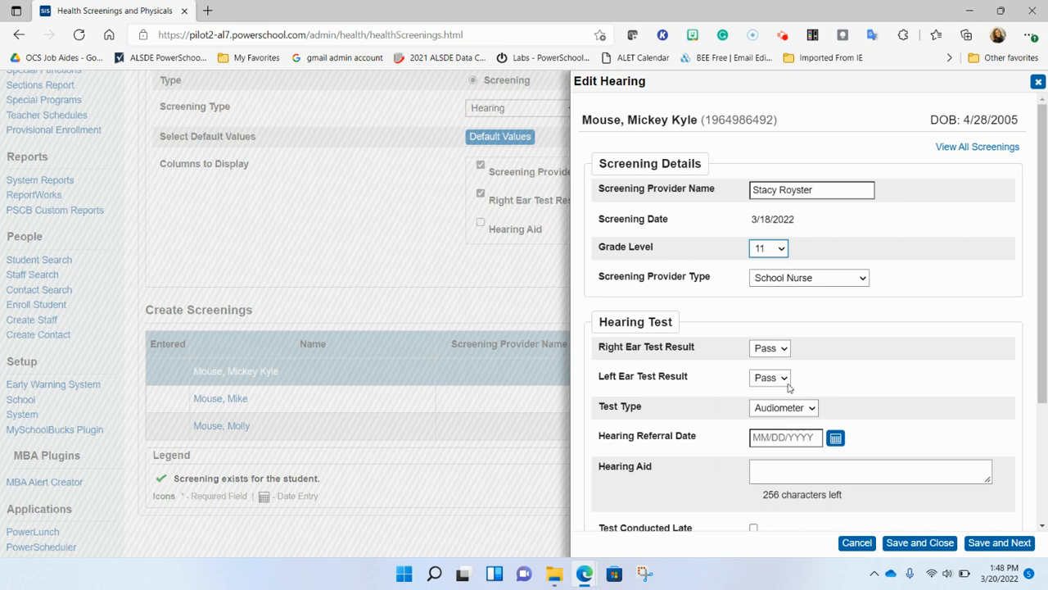
scroll(789, 387, "down", 2)
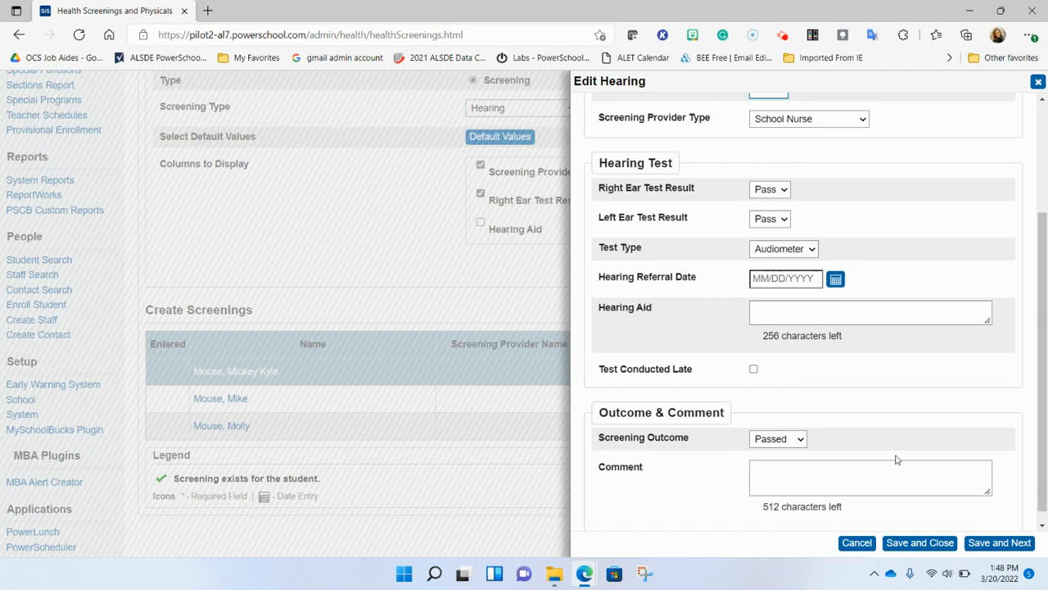
left_click(993, 547)
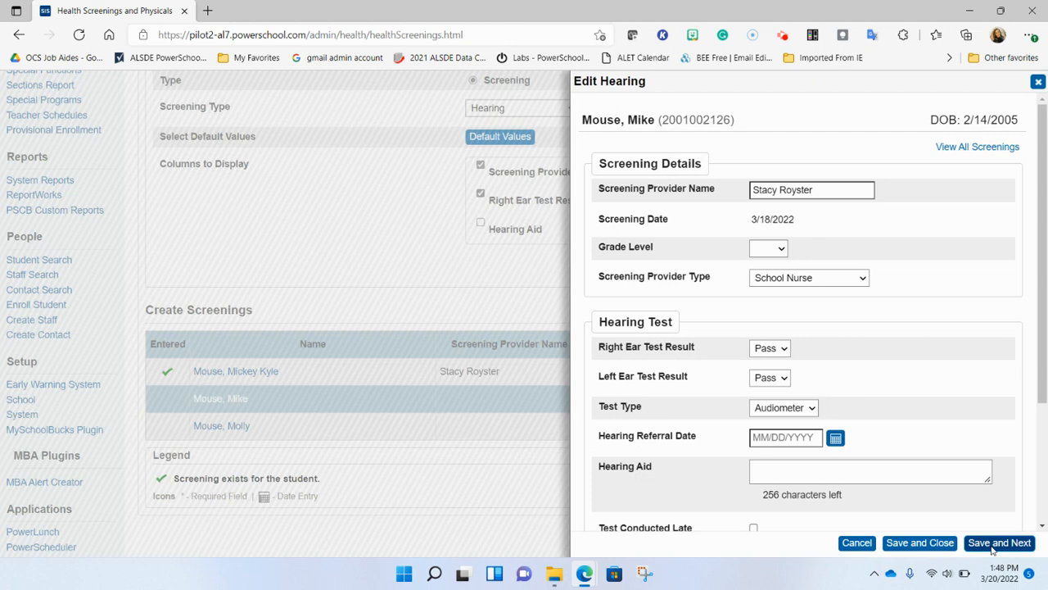
left_click(993, 542)
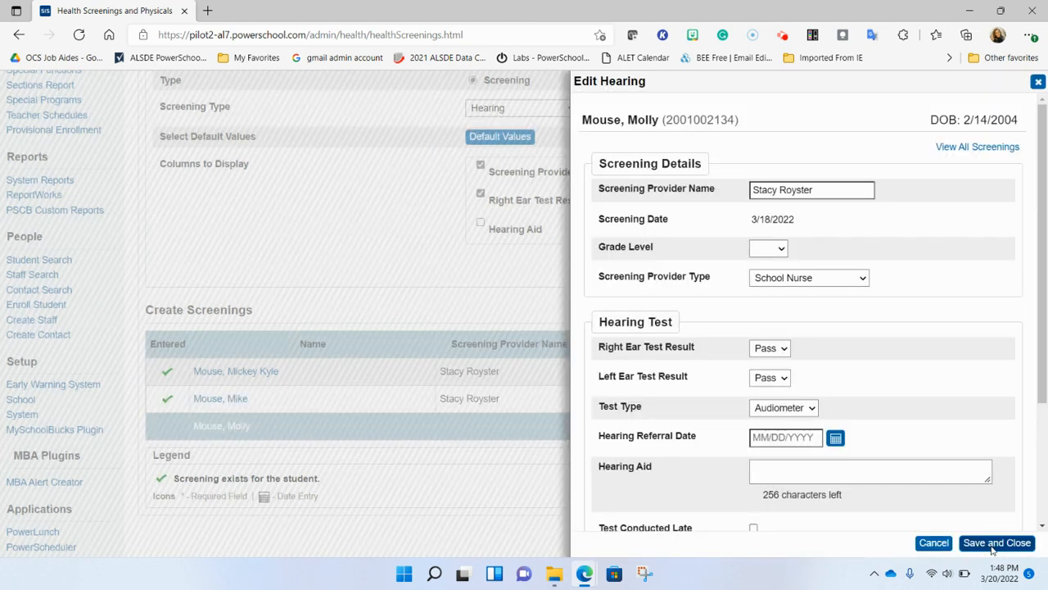
For the third student, set the right ear test result to Fail and the screening outcome to Referred, and save the screening
left_click(782, 352)
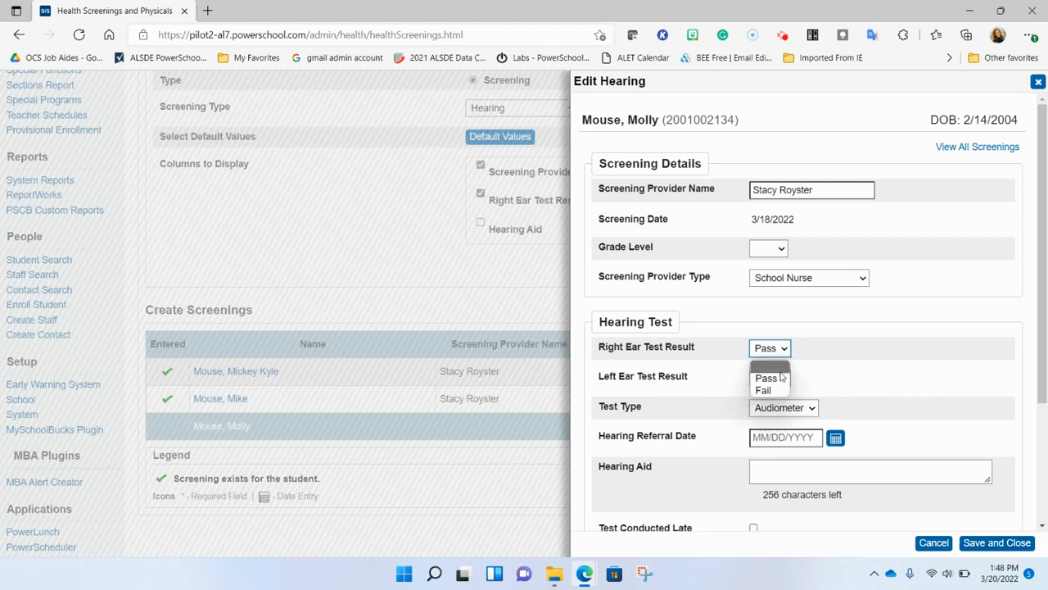
left_click(780, 391)
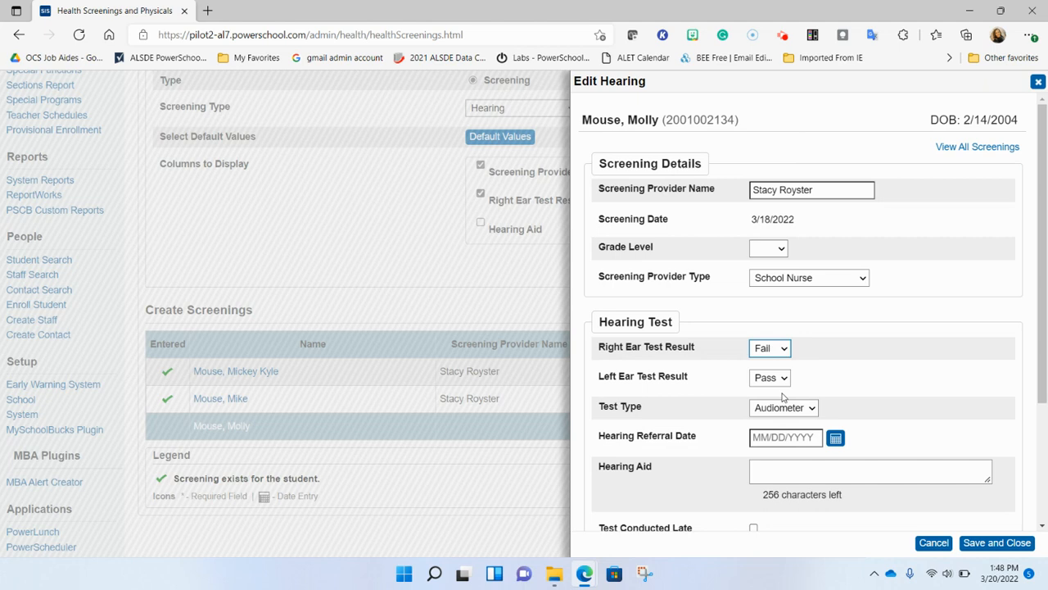
scroll(782, 397, "down", 1)
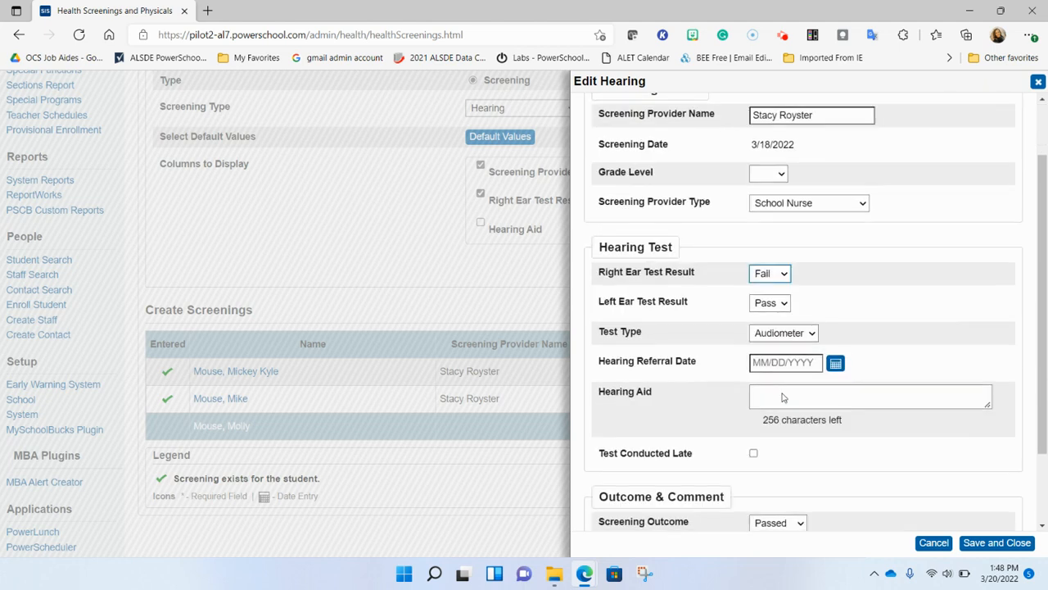
left_click(799, 521)
left_click(793, 503)
left_click(799, 522)
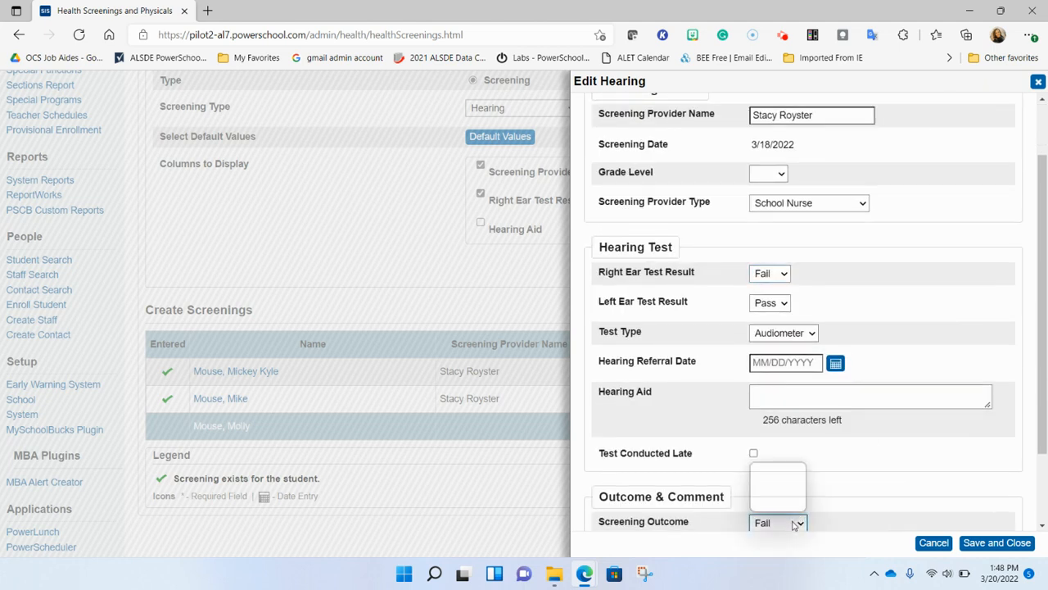
left_click(778, 480)
scroll(888, 465, "down", 1)
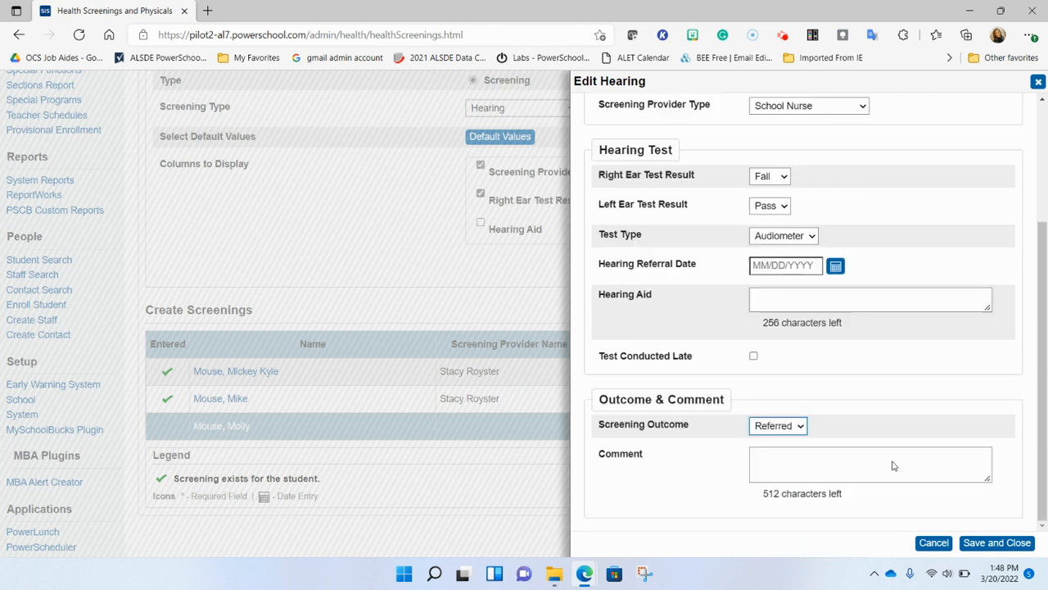
left_click(989, 545)
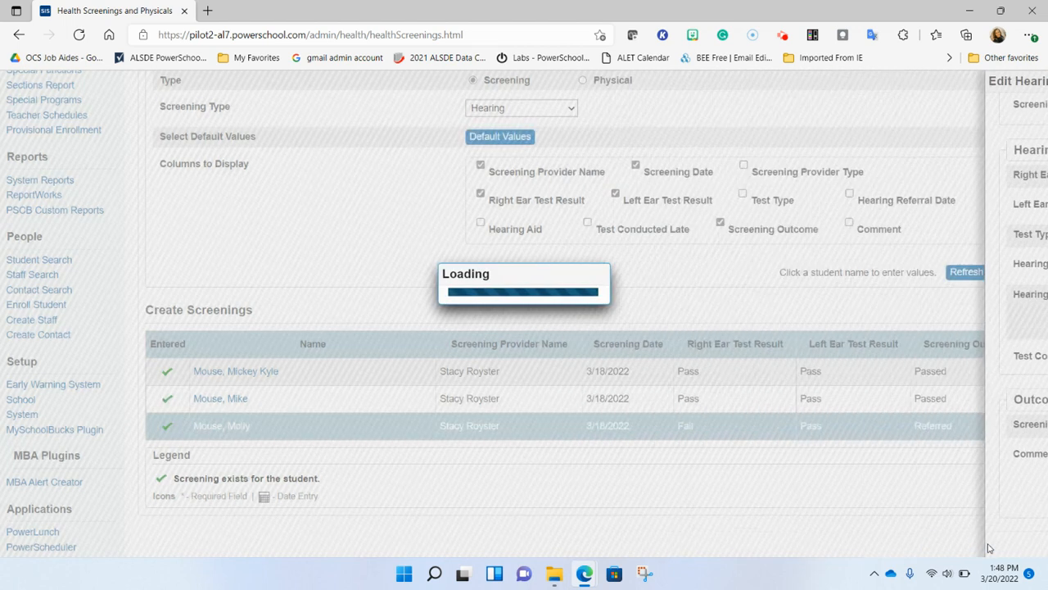